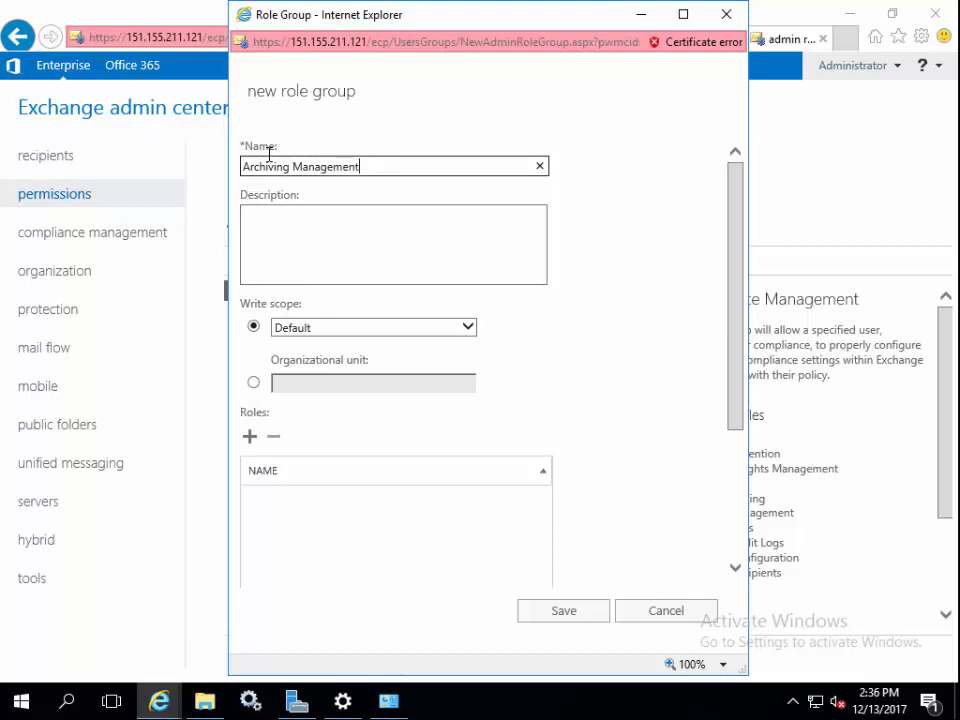
Describe the role group as 'For Retain' and add the ApplicationImpersonation role.
{"action": "left_click", "coordinate": [303, 230]}
{"action": "type", "text": "For Retain"}
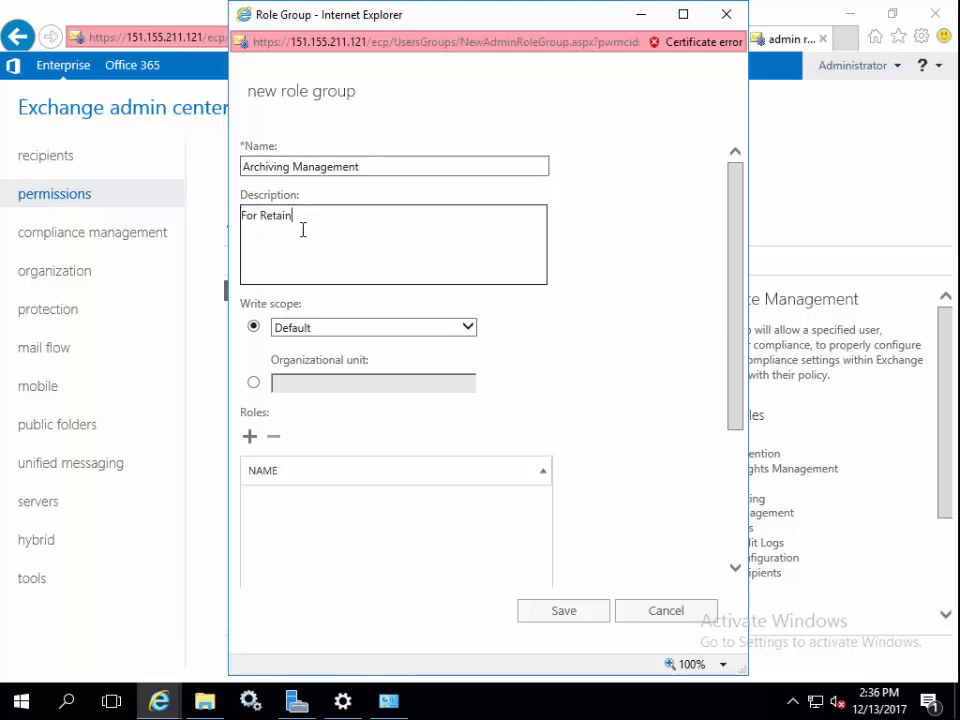
{"action": "left_click", "coordinate": [250, 437]}
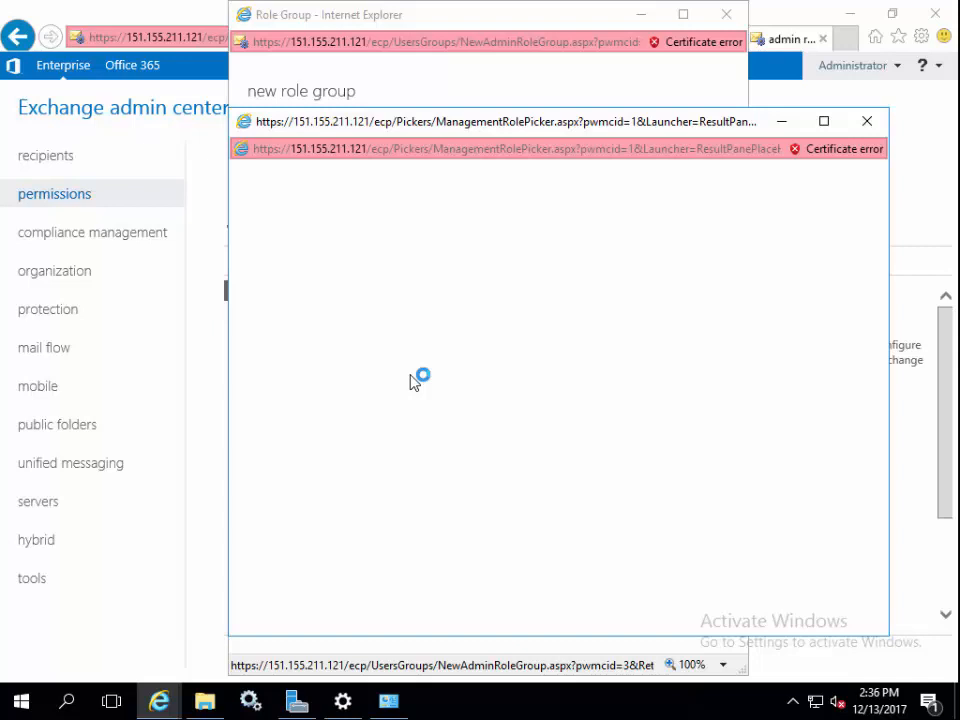
{"action": "left_click", "coordinate": [335, 291]}
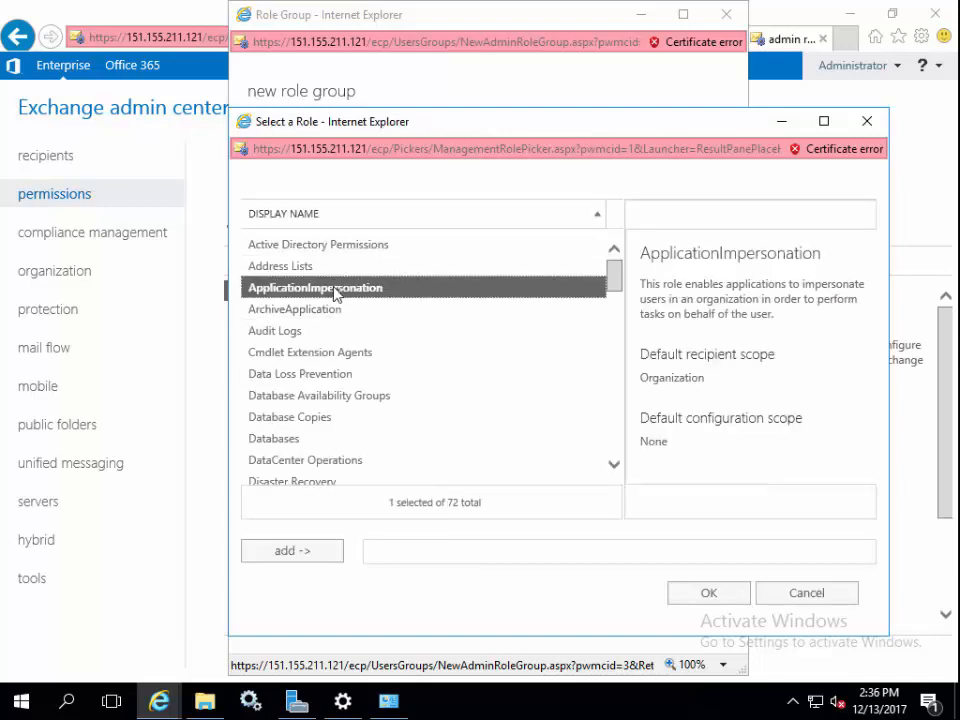
{"action": "left_click", "coordinate": [285, 552]}
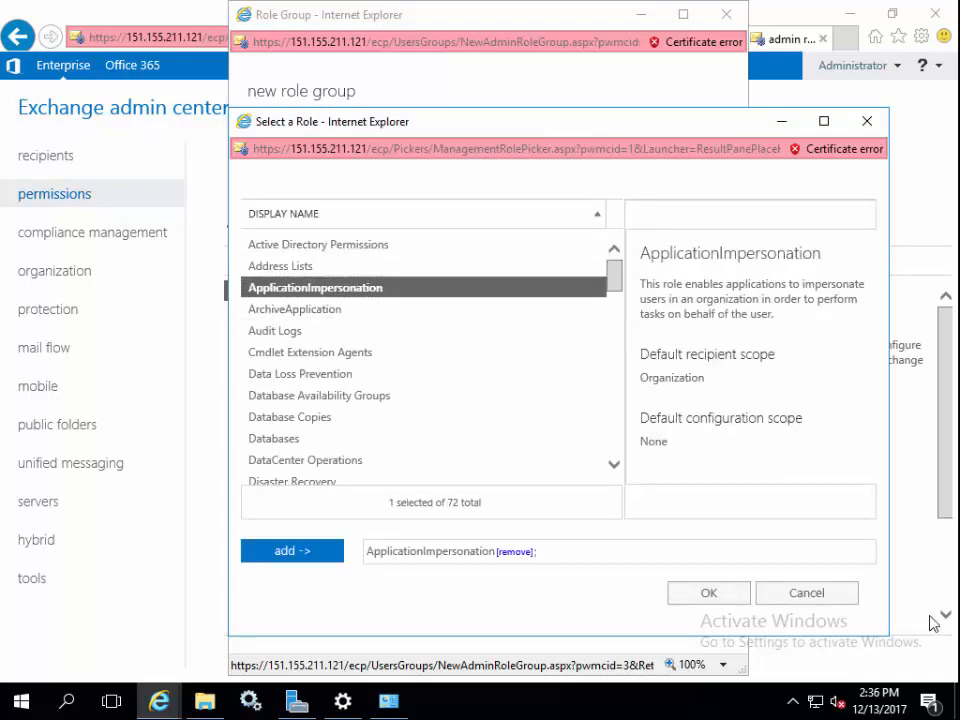
{"action": "left_click", "coordinate": [710, 594]}
Add the retain system account as a member and save the role group.
{"action": "scroll", "coordinate": [343, 471], "scroll_direction": "down", "scroll_amount": 3}
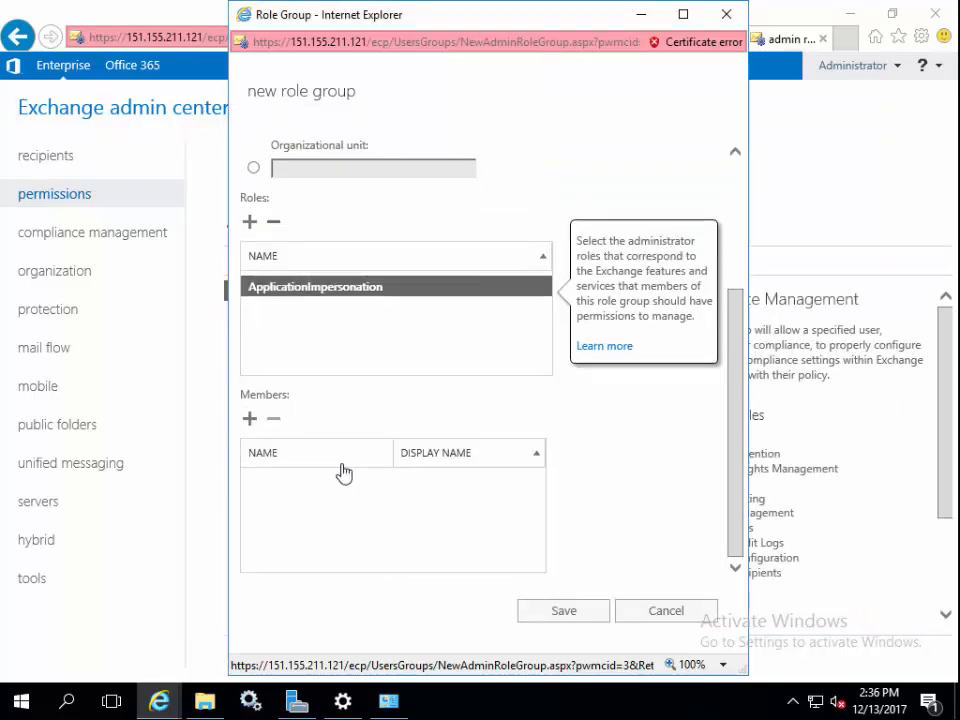
{"action": "left_click", "coordinate": [249, 420]}
{"action": "scroll", "coordinate": [383, 390], "scroll_direction": "down", "scroll_amount": 3}
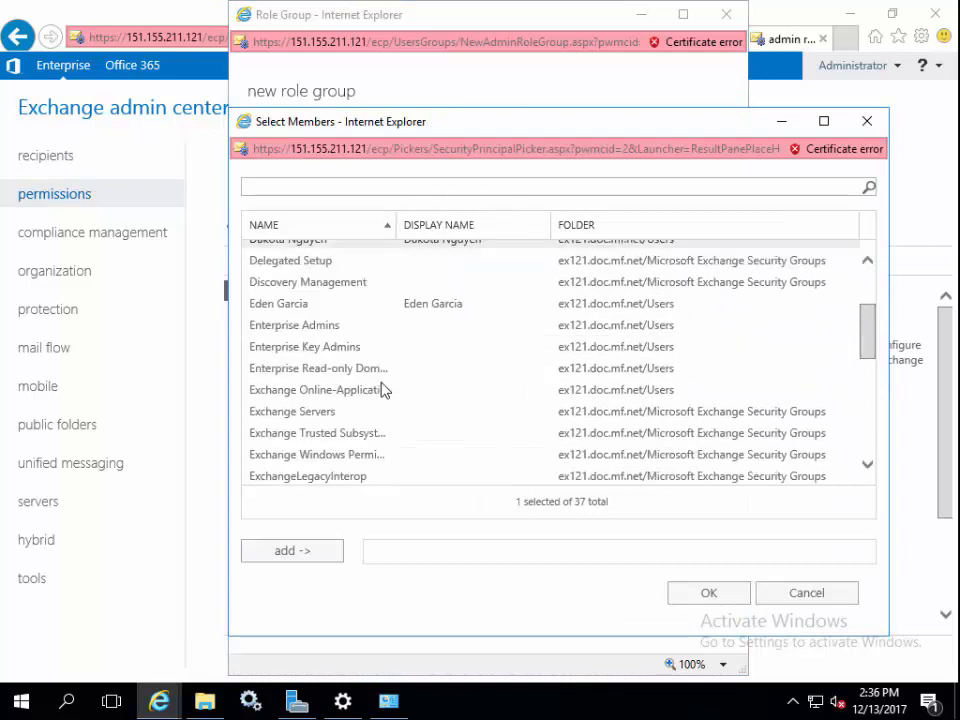
{"action": "scroll", "coordinate": [383, 390], "scroll_direction": "down", "scroll_amount": 6}
{"action": "left_click", "coordinate": [295, 370]}
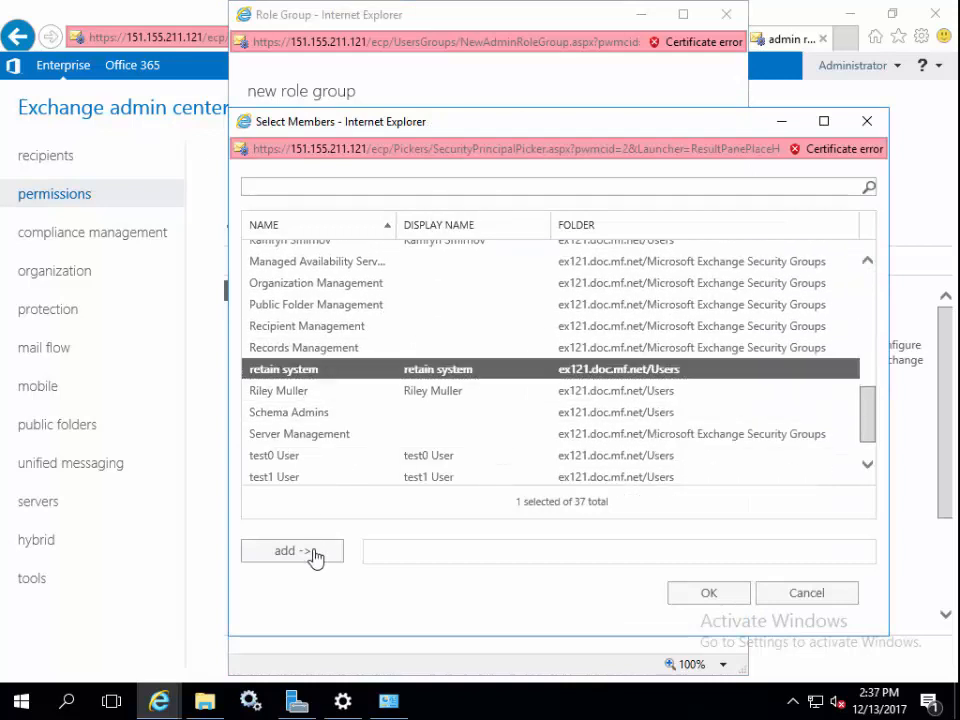
{"action": "left_click", "coordinate": [313, 555]}
{"action": "left_click", "coordinate": [720, 594]}
{"action": "left_click", "coordinate": [564, 611]}
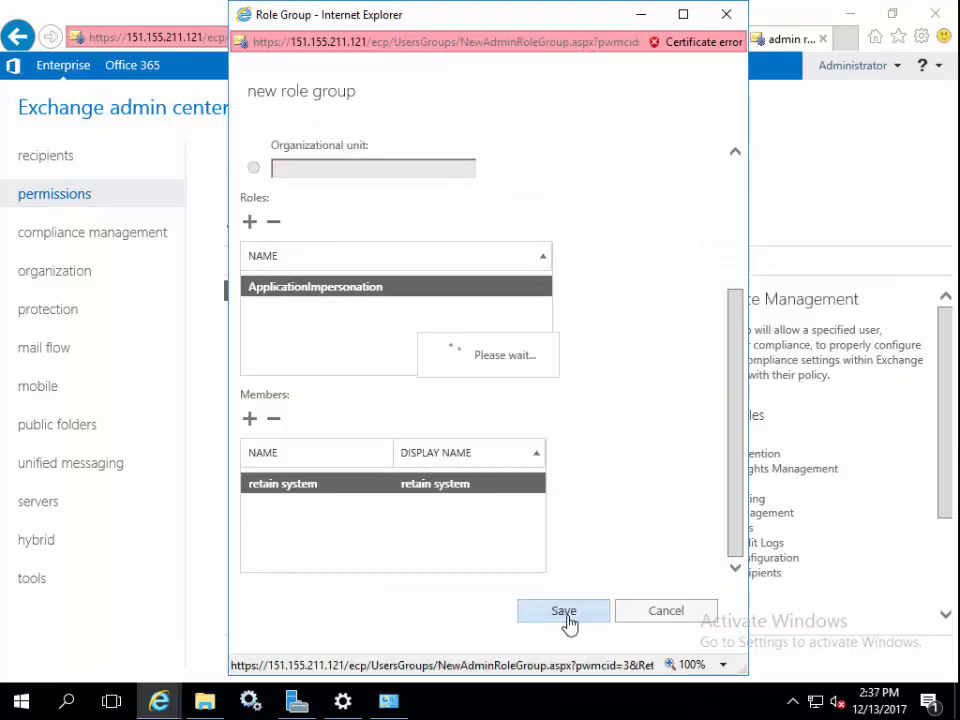
Review the Autodiscover virtual directory's authentication methods and save it.
{"action": "left_click", "coordinate": [60, 508]}
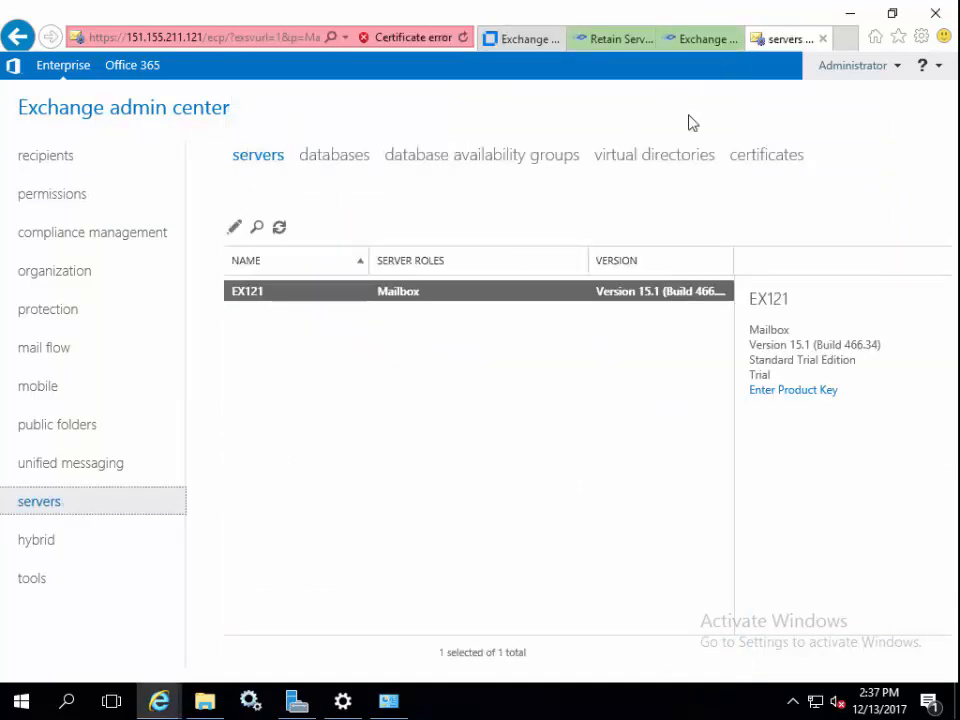
{"action": "left_click", "coordinate": [671, 165]}
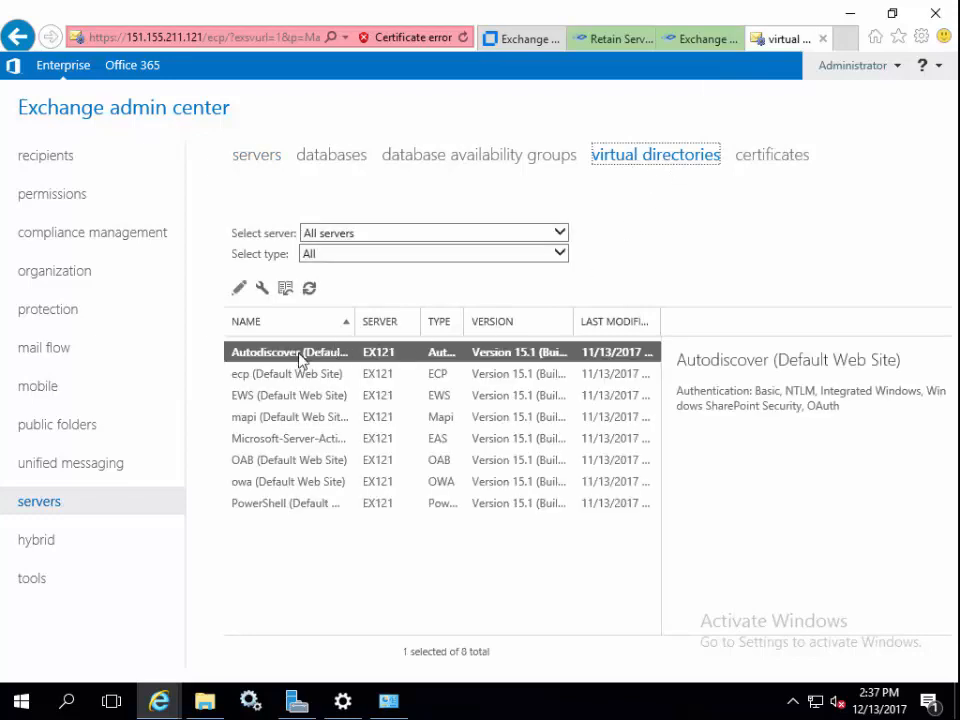
{"action": "double_click", "coordinate": [298, 353]}
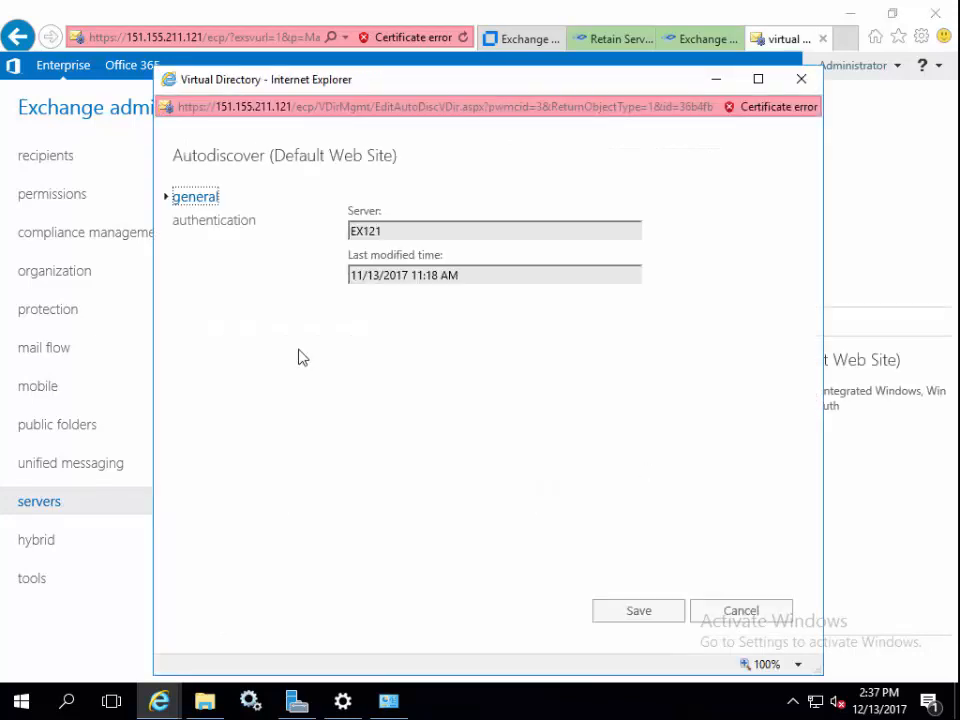
{"action": "left_click", "coordinate": [239, 222]}
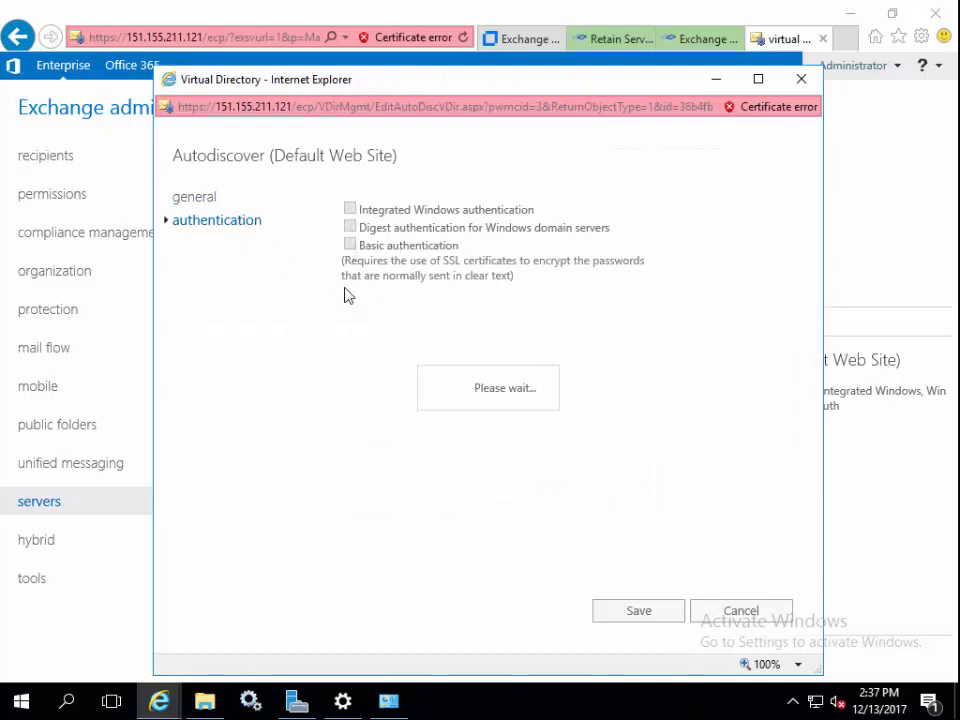
{"action": "left_click", "coordinate": [645, 612]}
Enable Basic authentication on the EWS virtual directory and save.
{"action": "left_click", "coordinate": [293, 395]}
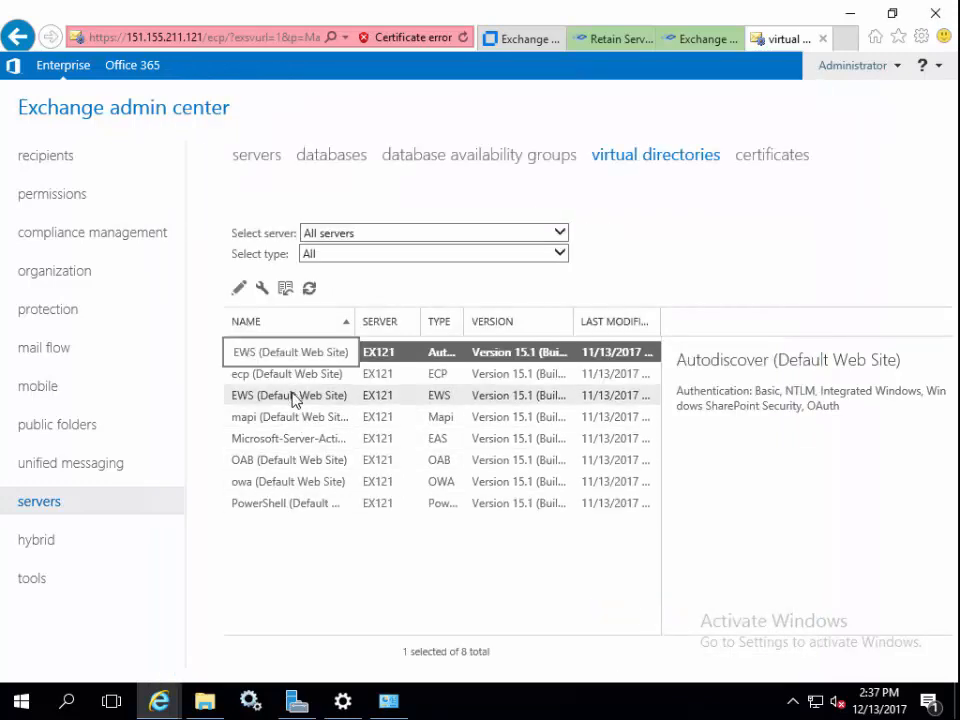
{"action": "double_click", "coordinate": [293, 395]}
{"action": "left_click", "coordinate": [229, 222]}
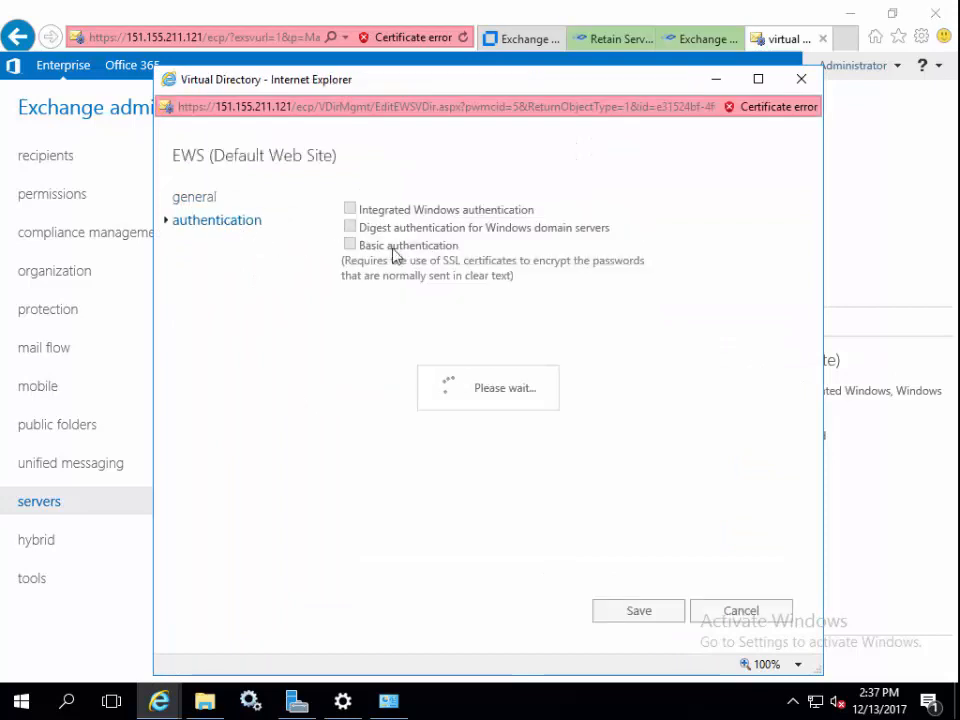
{"action": "left_click", "coordinate": [350, 245]}
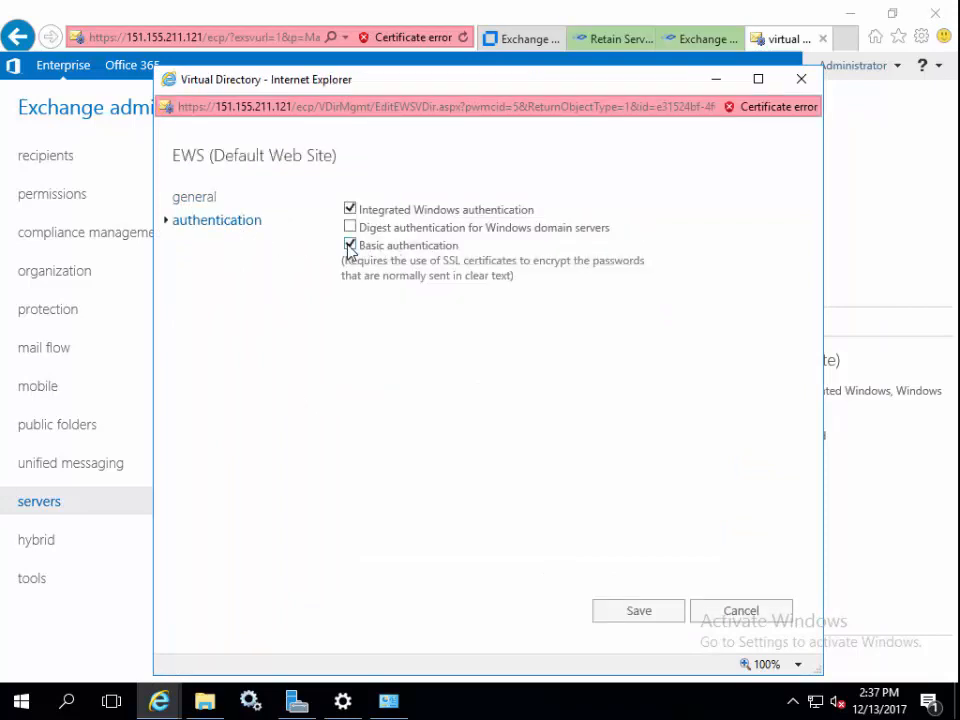
{"action": "left_click", "coordinate": [630, 625]}
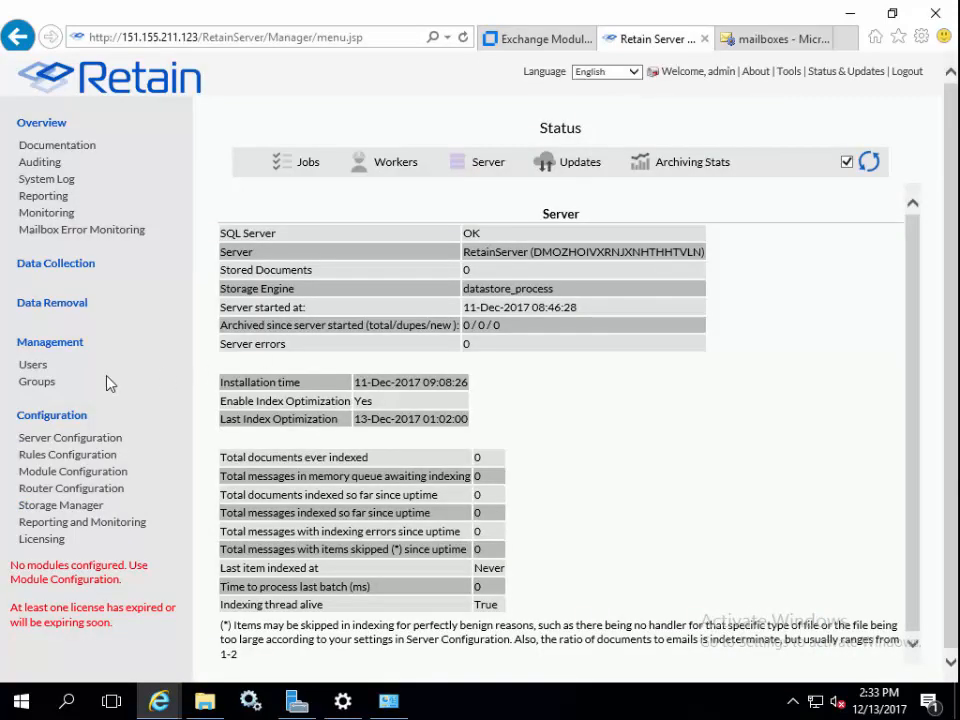
Start configuring a new Exchange module from Retain's Module Configuration page.
{"action": "left_click", "coordinate": [101, 474]}
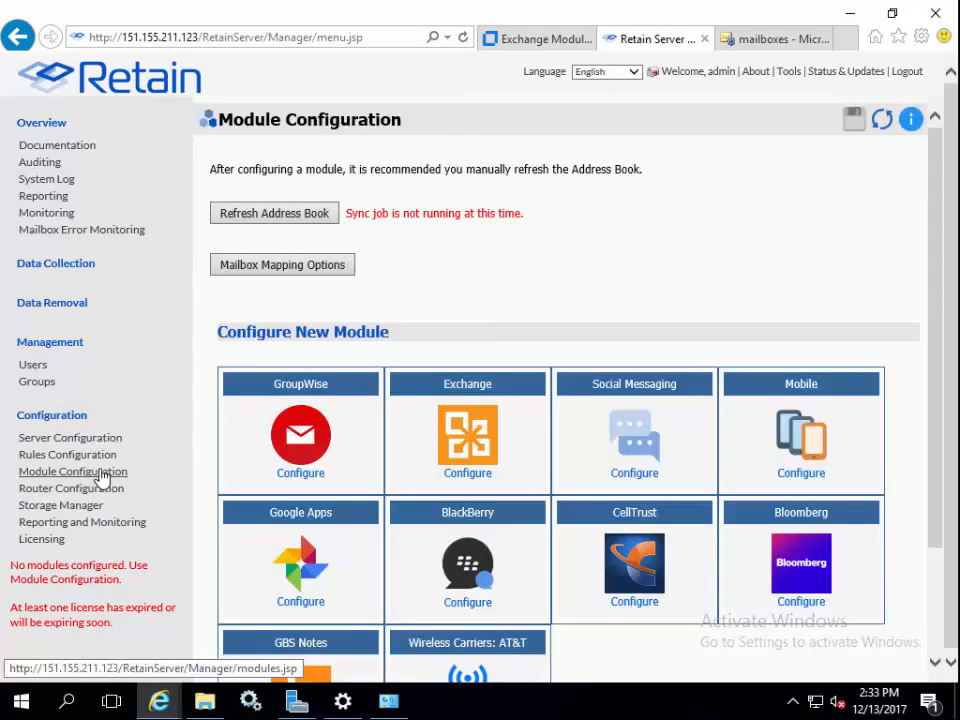
{"action": "left_click", "coordinate": [460, 453]}
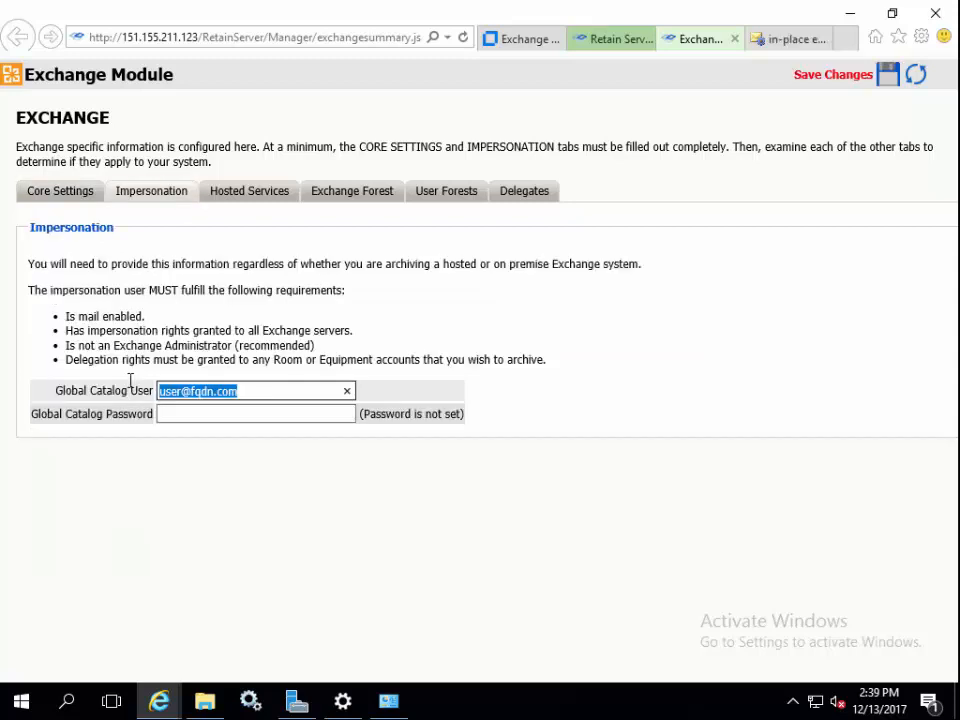
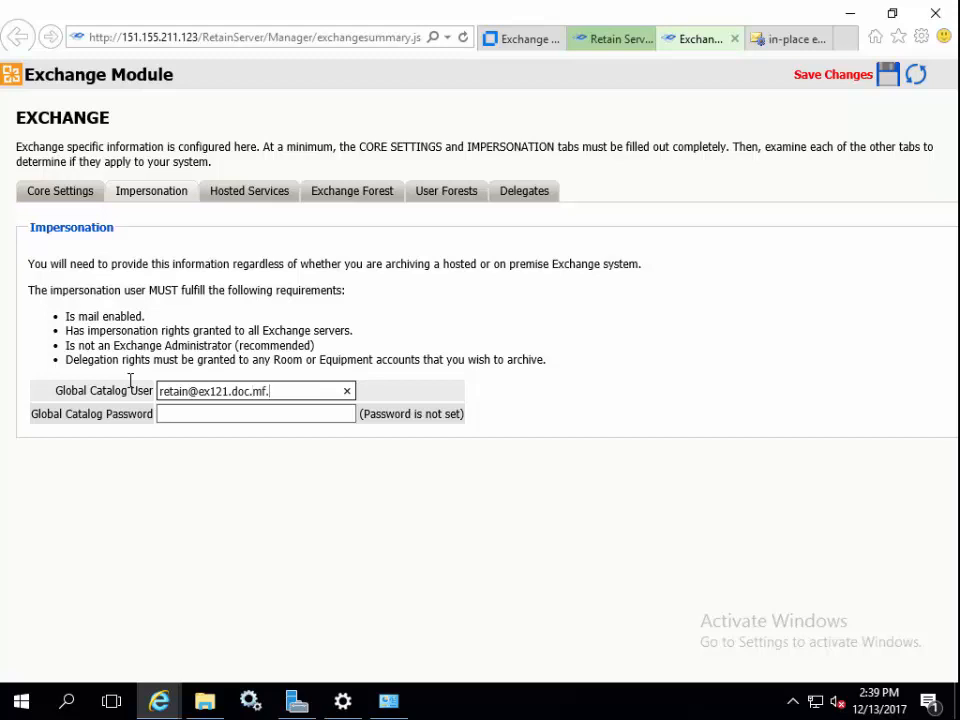
Enter the impersonation account's e-mail and password for the Exchange module.
{"action": "key", "text": "Tab"}
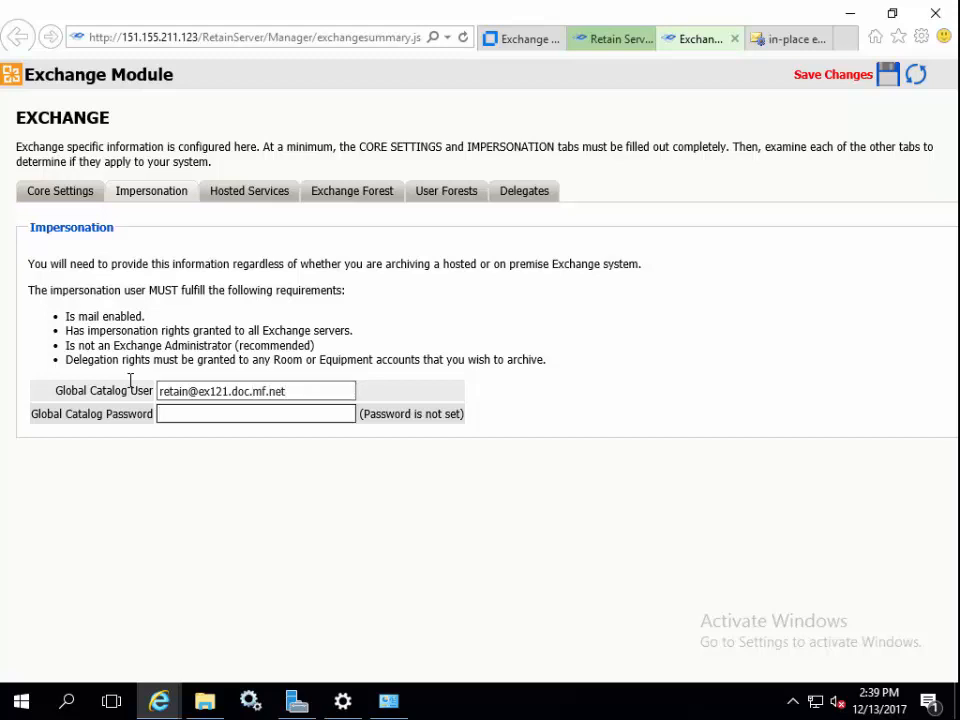
{"action": "type", "text": "*********"}
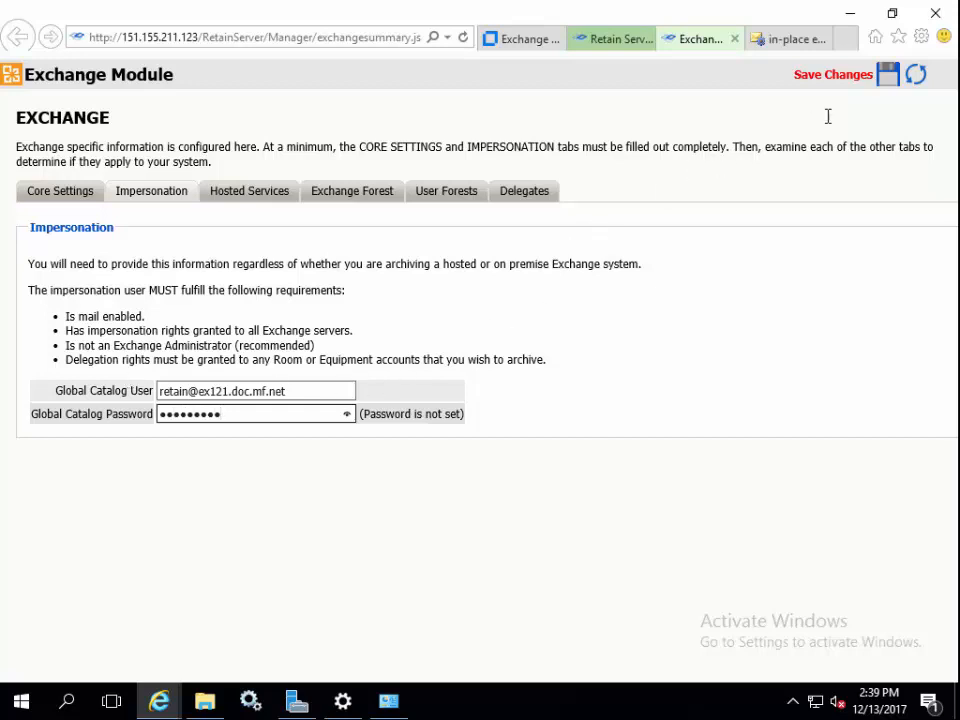
{"action": "left_click", "coordinate": [240, 203]}
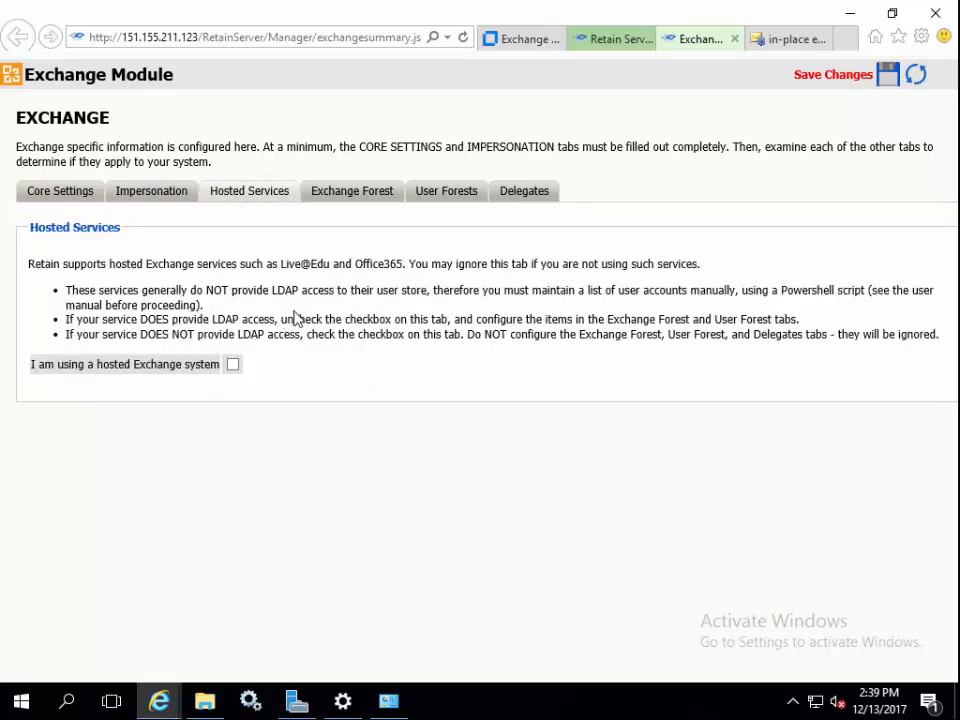
Replace the Exchange forest global catalog host with 151.155.211.121.
{"action": "left_click", "coordinate": [345, 192]}
{"action": "left_click_drag", "start_coordinate": [228, 436], "coordinate": [114, 430]}
{"action": "type", "text": "151.155.211.121"}
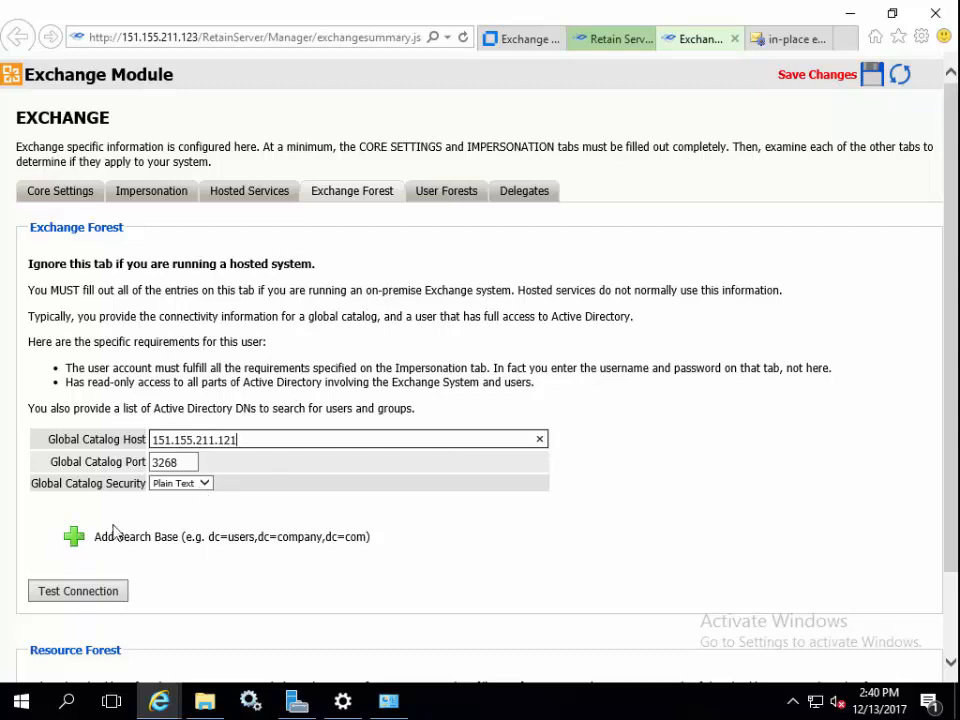
Add search base DC=ex121,DC=doc,DC=mf,DC=net and save the module changes.
{"action": "left_click", "coordinate": [76, 540]}
{"action": "left_click", "coordinate": [111, 578]}
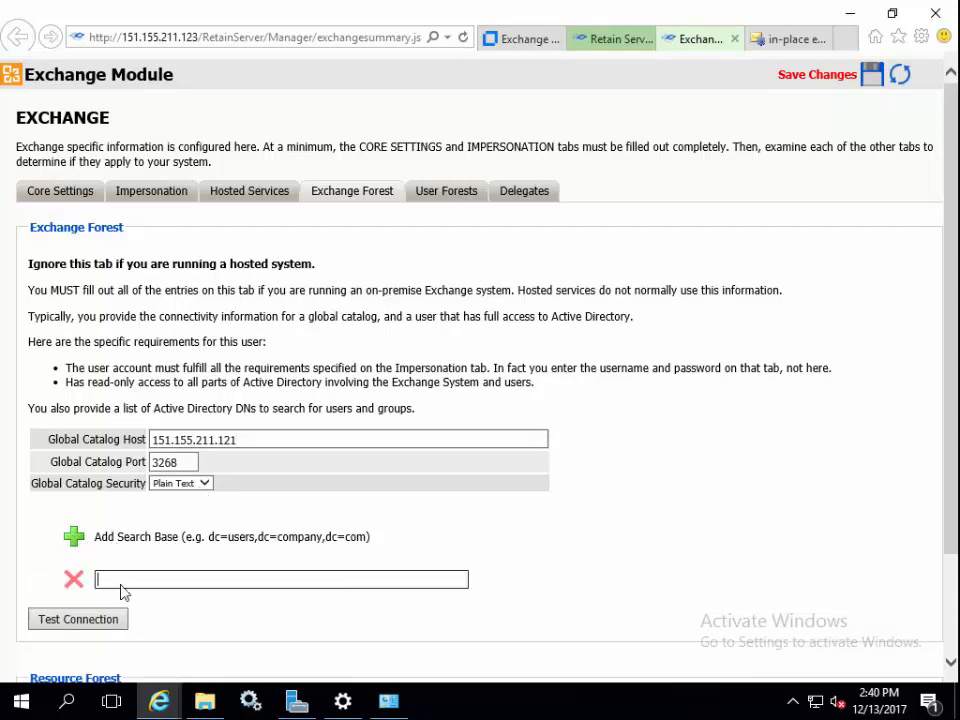
{"action": "type", "text": "DC=ex121,DC="}
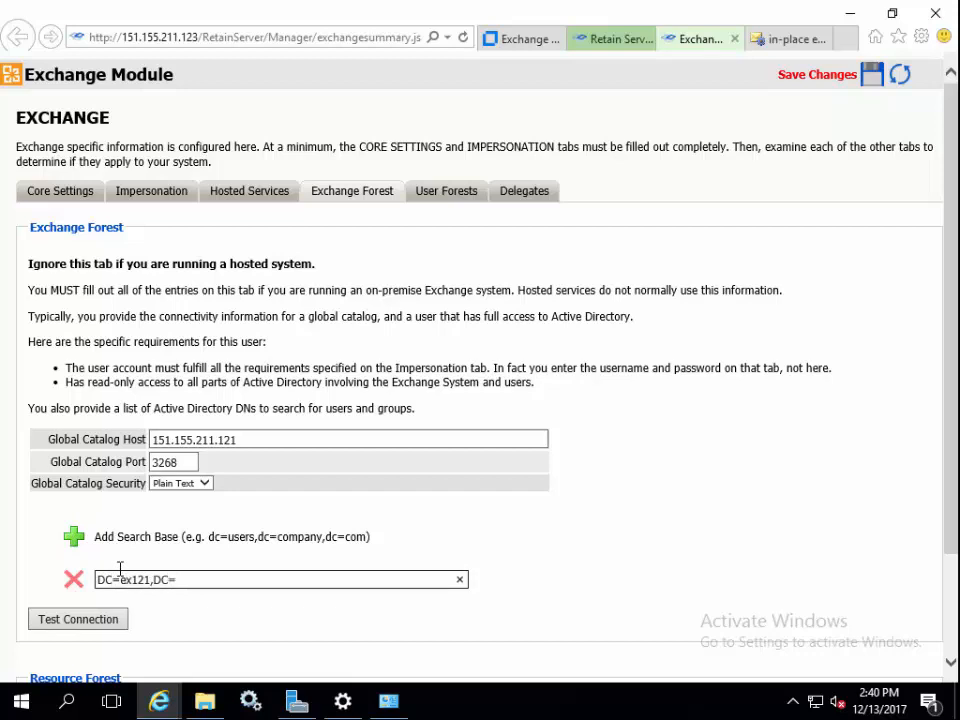
{"action": "type", "text": "doc,DC=mf,DC=net"}
{"action": "left_click", "coordinate": [870, 74]}
{"action": "left_click", "coordinate": [384, 190]}
Run the LDAP connection test, then open the testExchange.jsp utility from the SUCCESS message.
{"action": "left_click", "coordinate": [78, 619]}
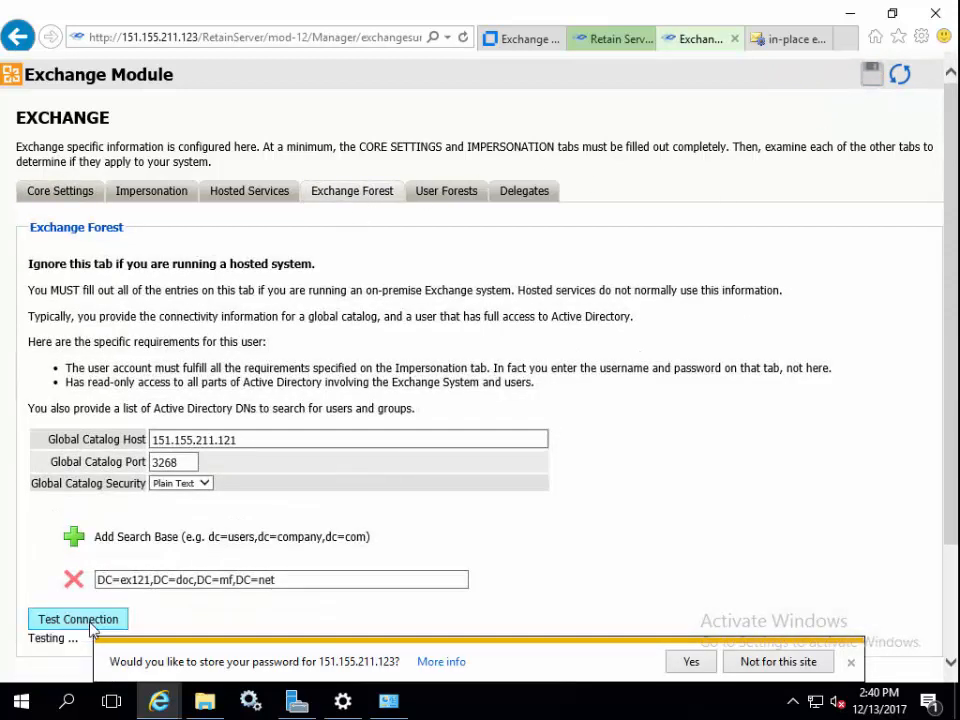
{"action": "left_click", "coordinate": [850, 662]}
{"action": "scroll", "coordinate": [720, 565], "scroll_direction": "down", "scroll_amount": 4}
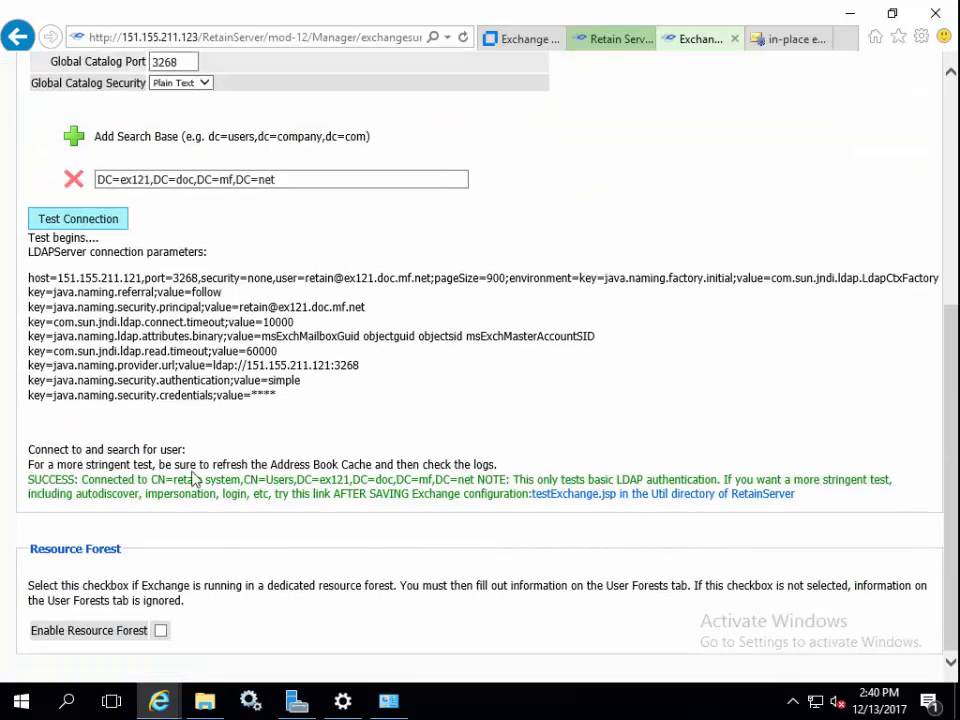
{"action": "left_click", "coordinate": [675, 498]}
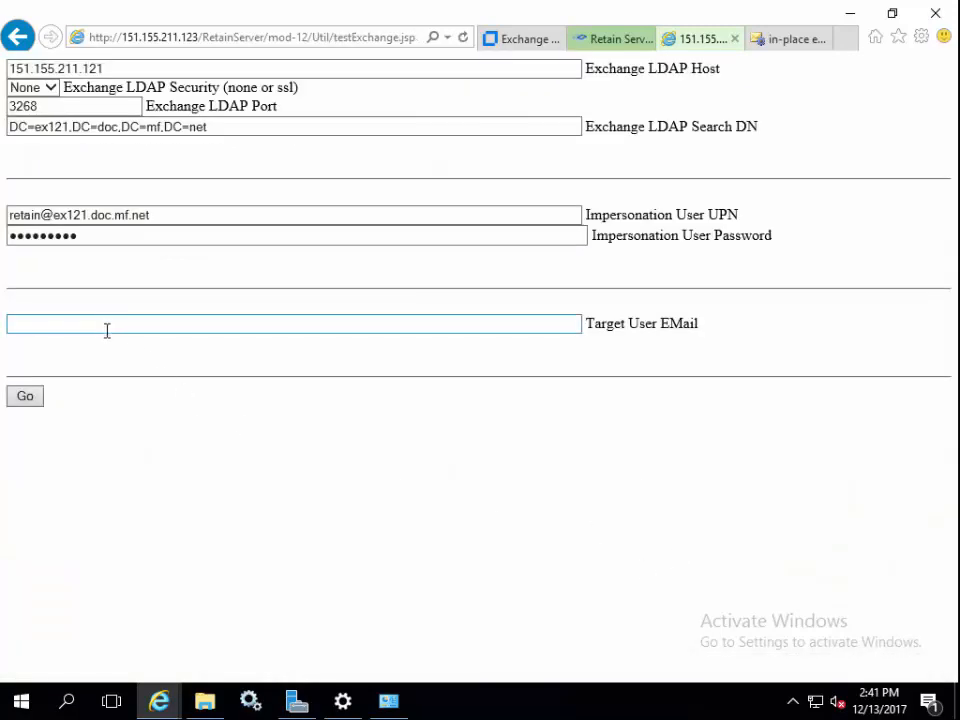
Look up an existing mailbox user in the Exchange admin center recipients list.
{"action": "left_click", "coordinate": [790, 39]}
{"action": "left_click", "coordinate": [84, 165]}
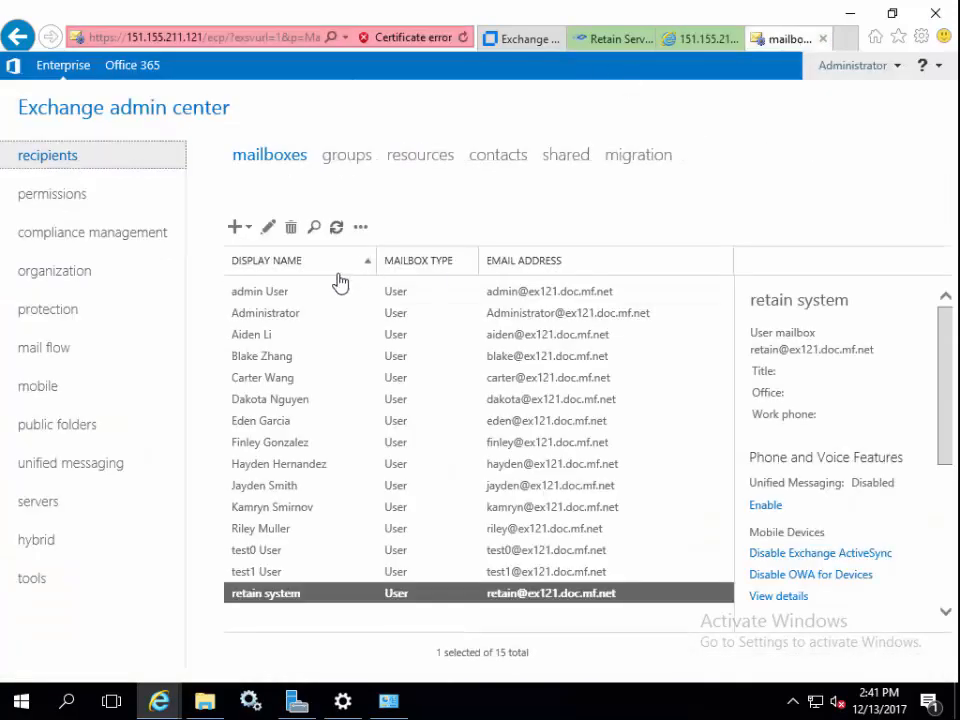
{"action": "left_click", "coordinate": [705, 39]}
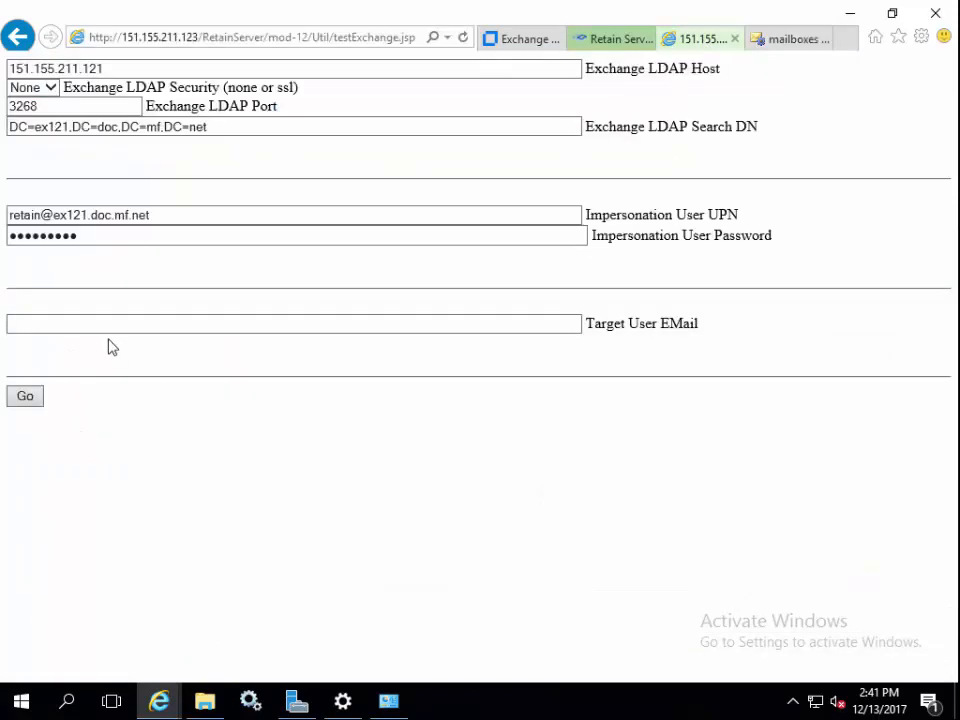
Run the impersonation test with the user's mailbox address and confirm it reports SUCCESS!!!
{"action": "left_click", "coordinate": [102, 323]}
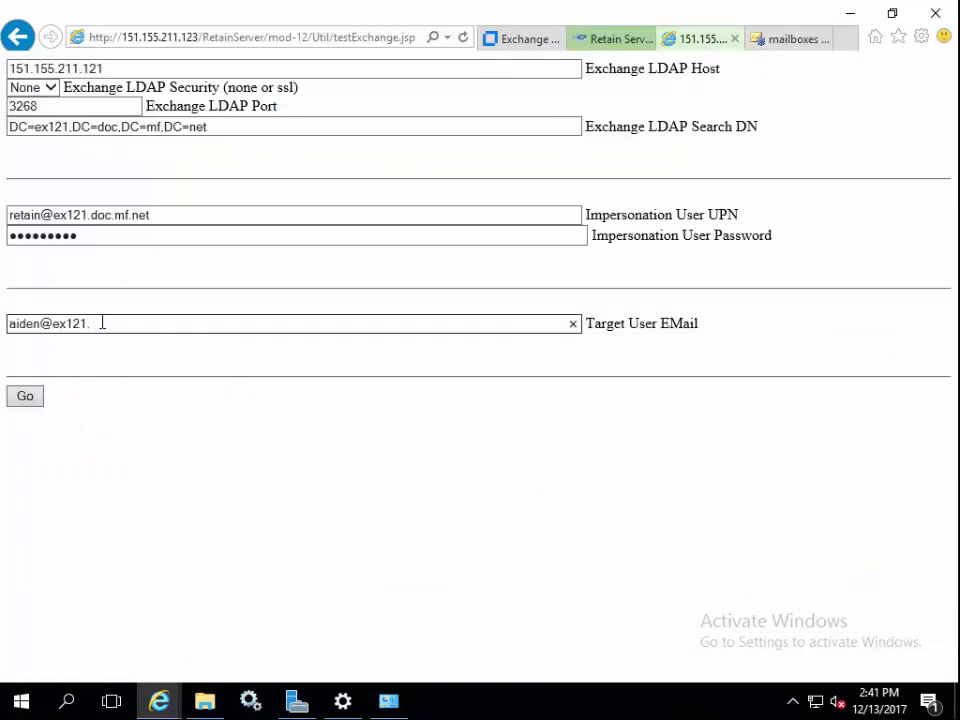
{"action": "left_click", "coordinate": [38, 401]}
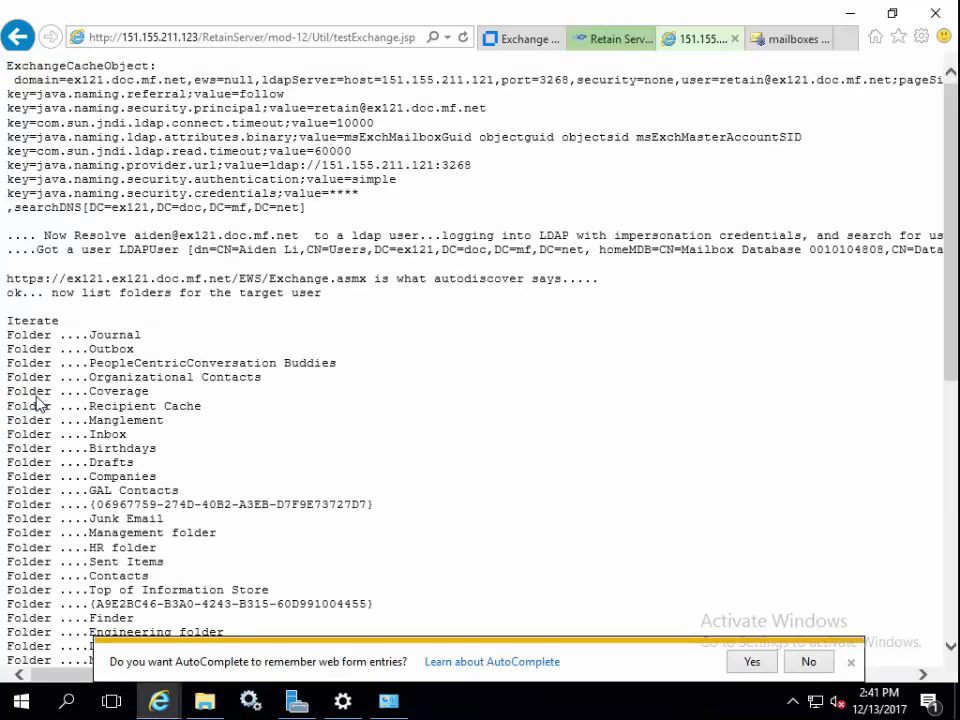
{"action": "scroll", "coordinate": [274, 396], "scroll_direction": "down", "scroll_amount": 3}
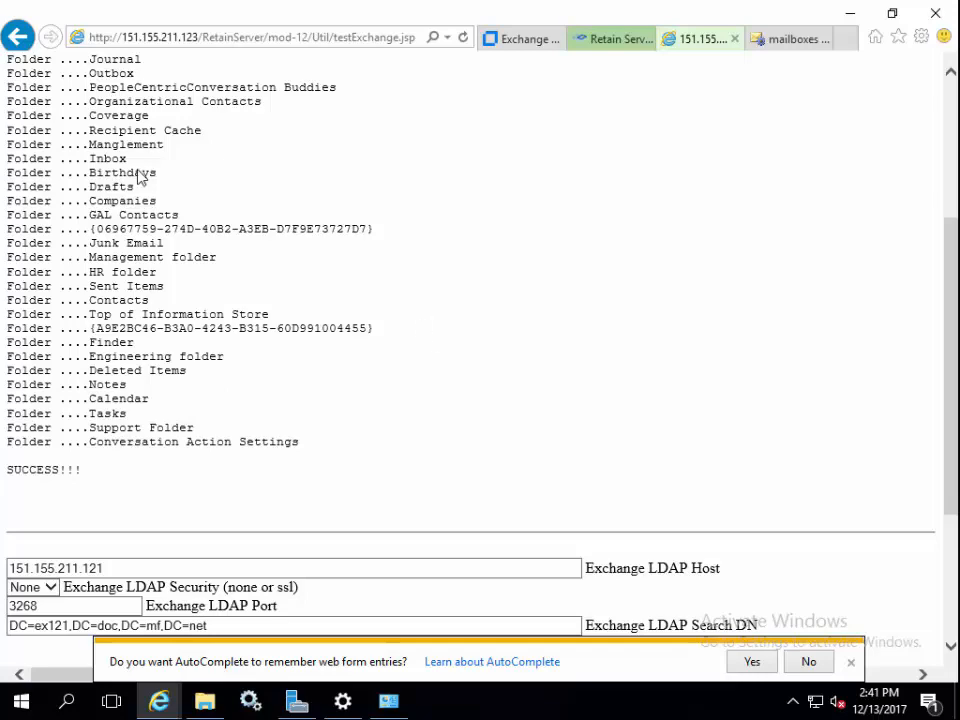
{"action": "left_click_drag", "start_coordinate": [9, 469], "coordinate": [83, 469]}
{"action": "scroll", "coordinate": [408, 322], "scroll_direction": "up", "scroll_amount": 3}
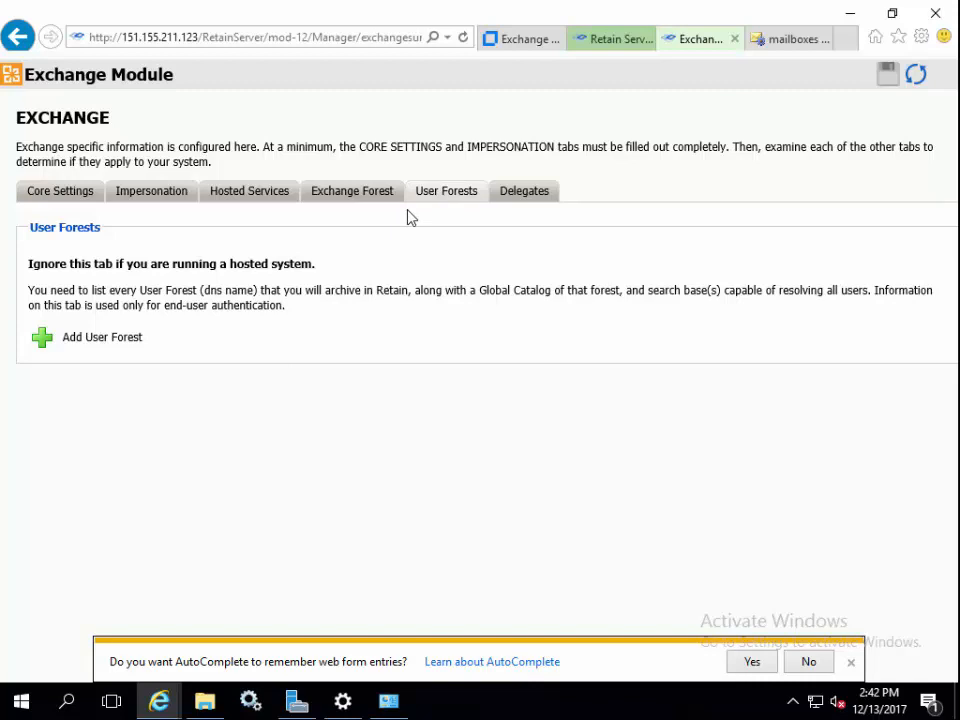
Check the delegates settings and address book cache status, then refresh the Exchange-1 address book.
{"action": "left_click", "coordinate": [530, 200]}
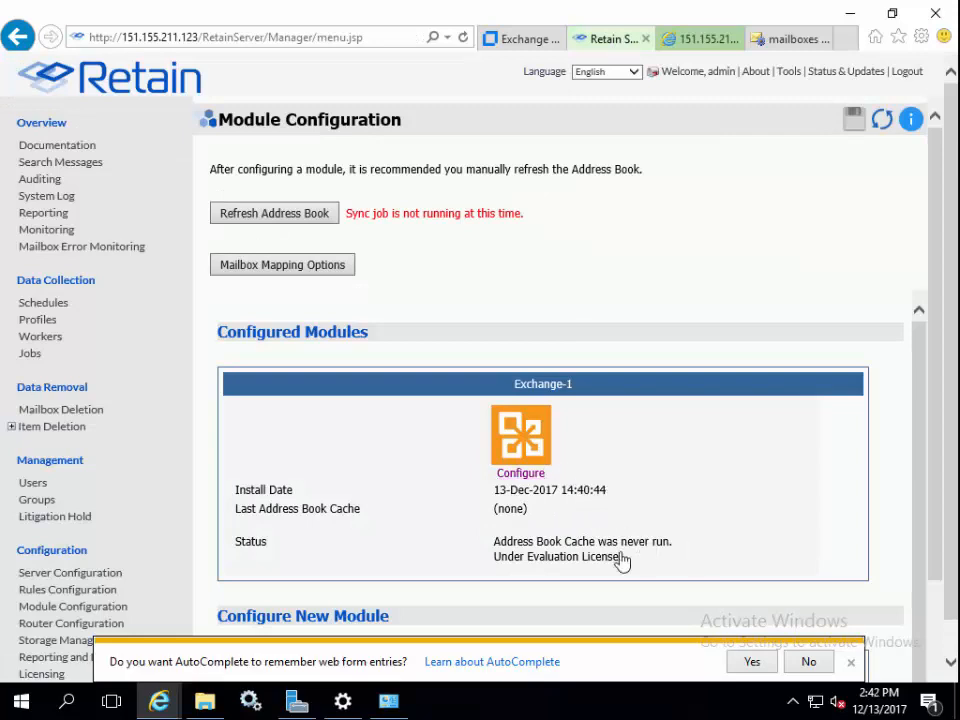
{"action": "left_click_drag", "start_coordinate": [493, 541], "coordinate": [701, 544]}
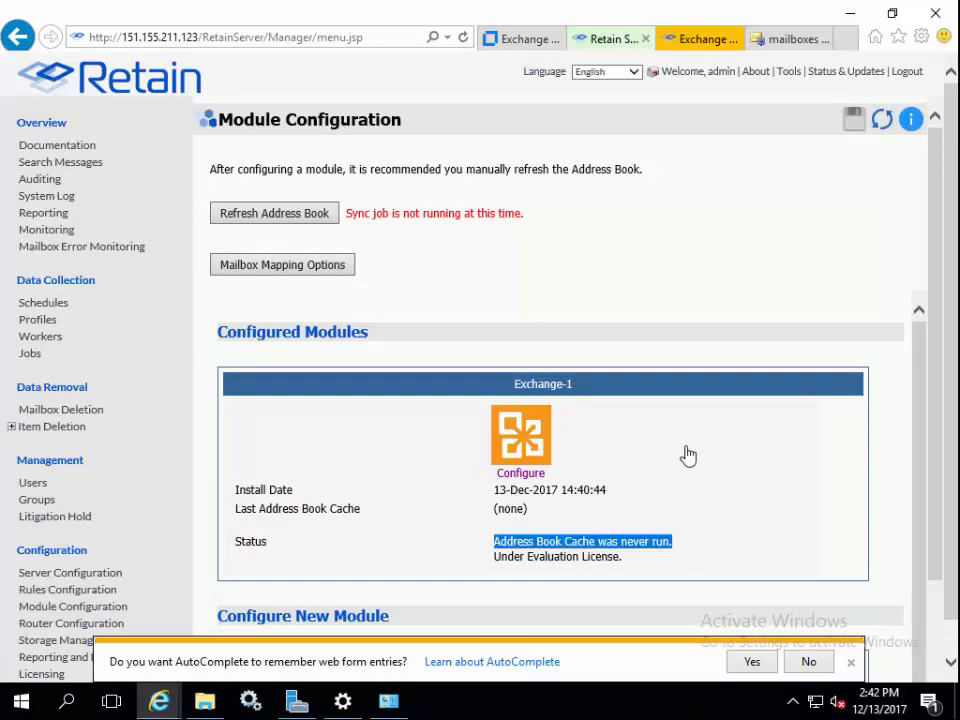
{"action": "left_click", "coordinate": [300, 216]}
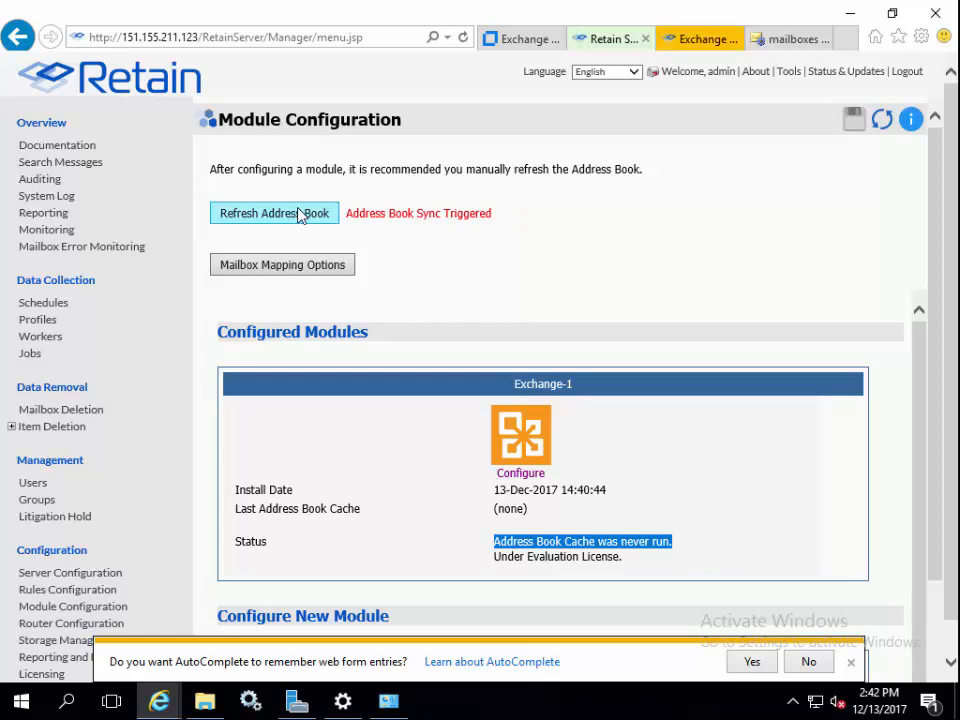